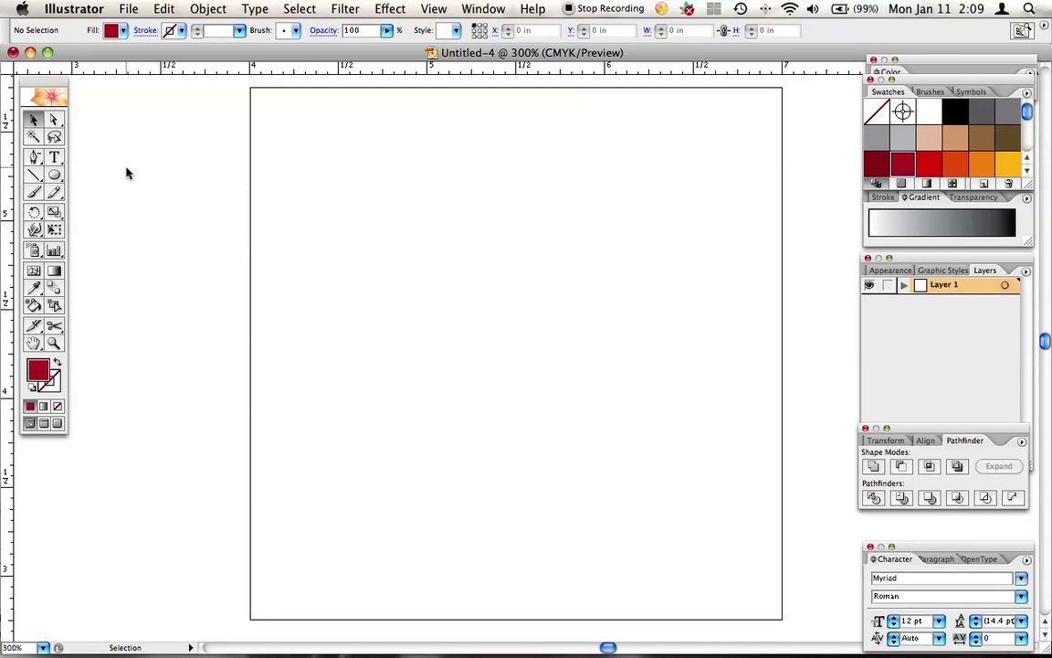
- Draw a dark-red 1.5648 in circle, raise it slightly, and Alt-drag an overlapping copy to its right
left_click(54, 175)
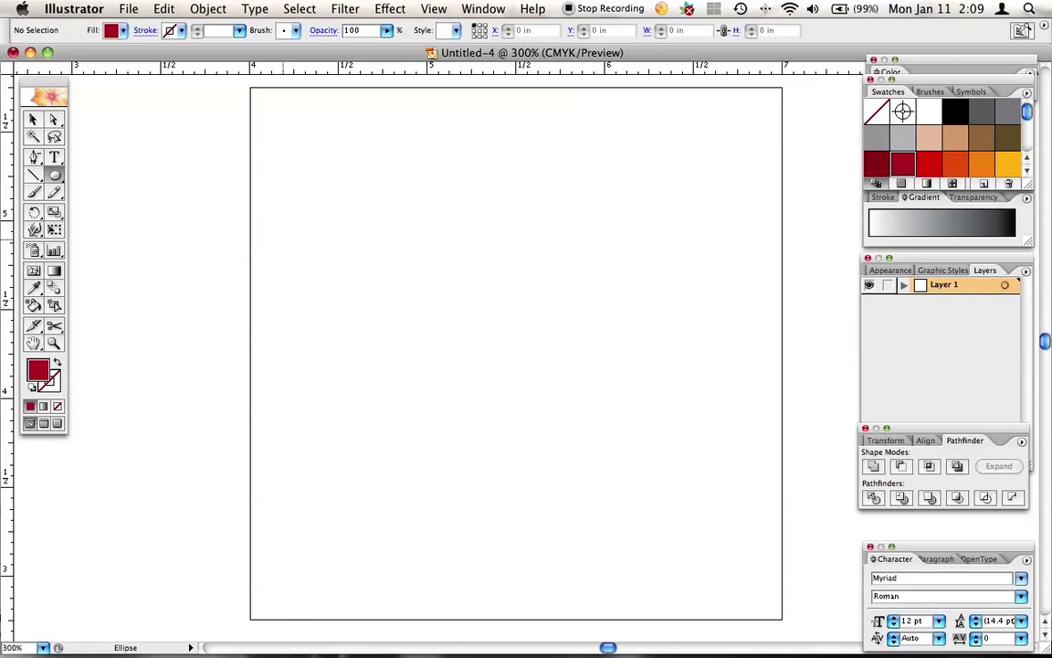
left_click_drag(278, 230, 556, 509)
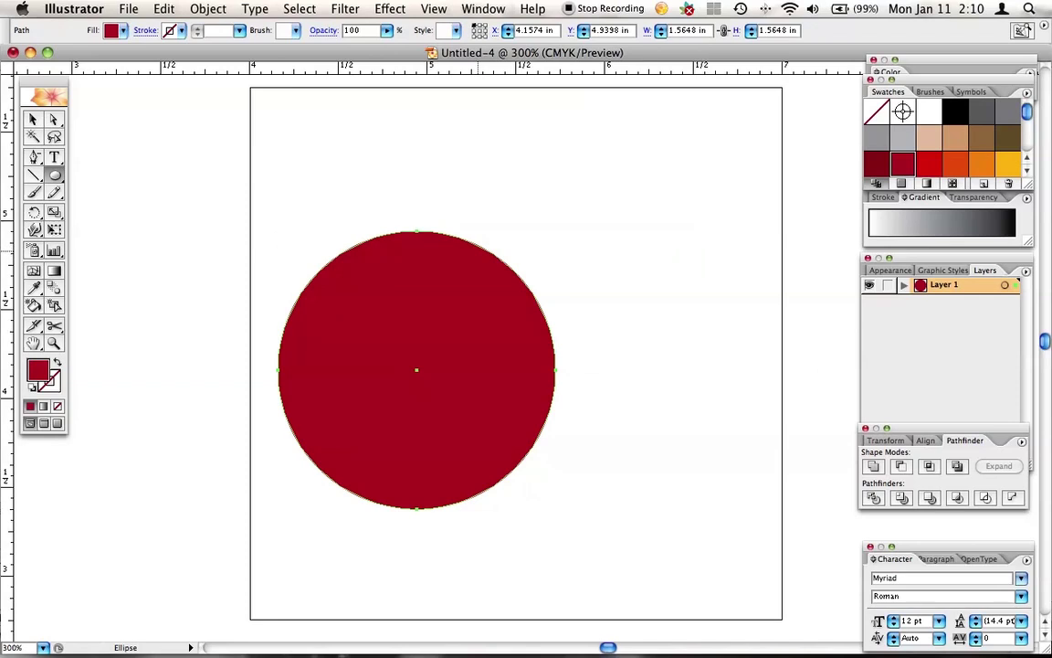
key("v")
left_click_drag(440, 286, 434, 249)
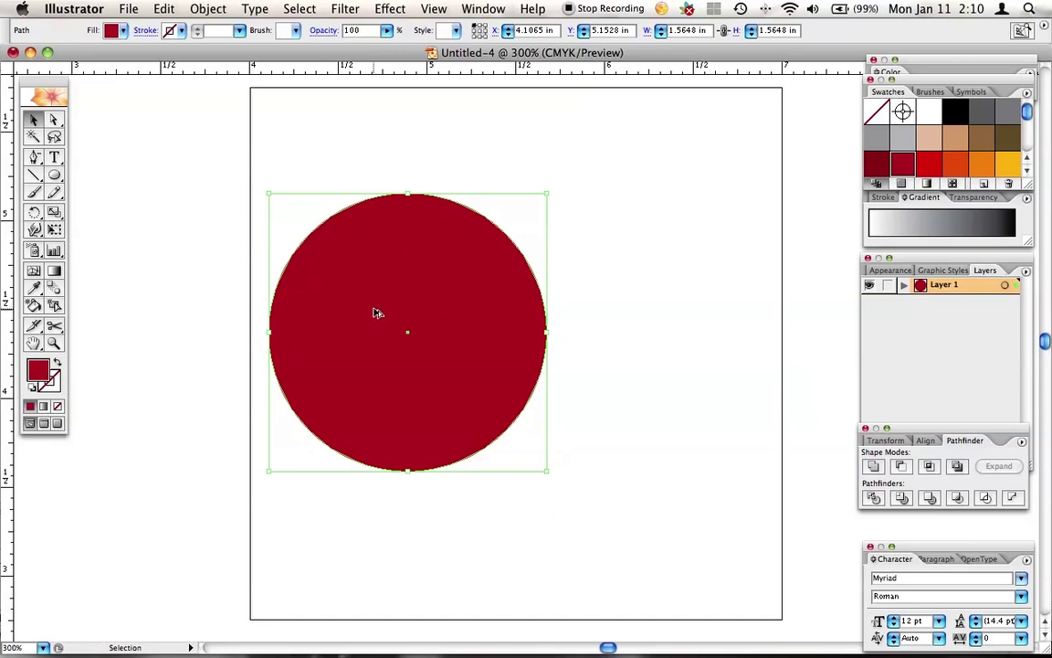
left_click_drag(383, 313, 564, 345)
- Select both circles and bring up the Pathfinder panel from the Window menu
left_click(501, 523)
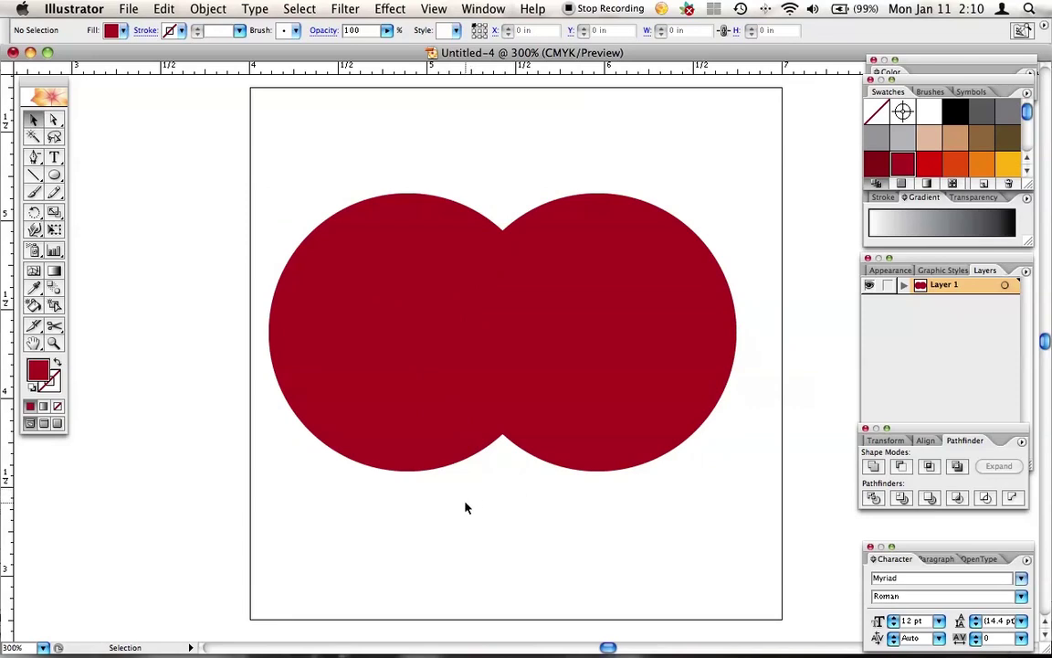
left_click_drag(419, 514, 655, 359)
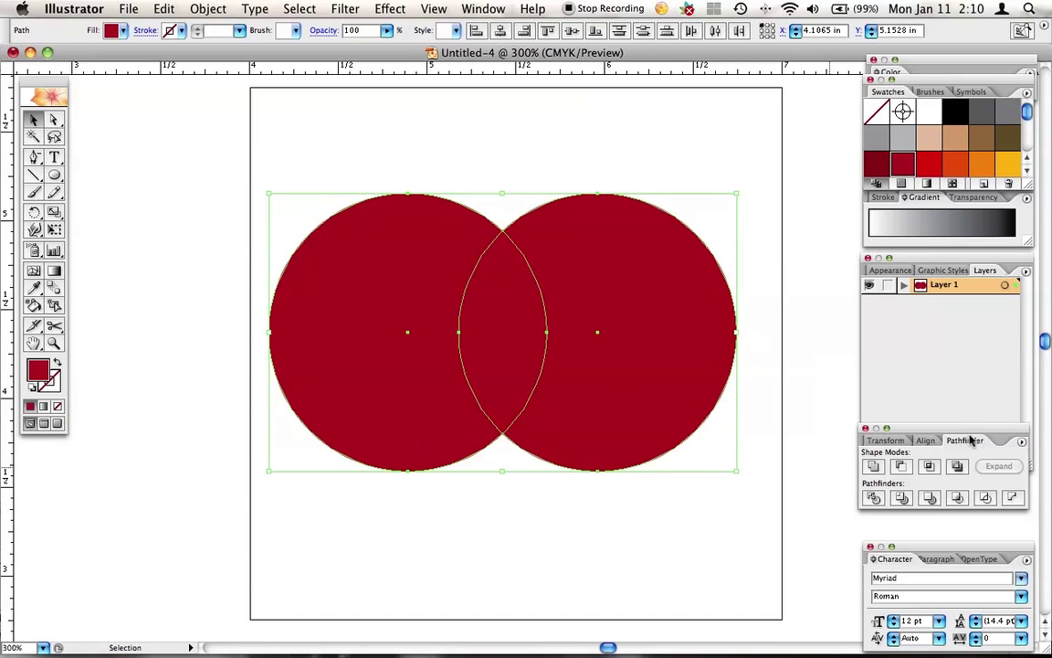
left_click_drag(964, 430, 966, 429)
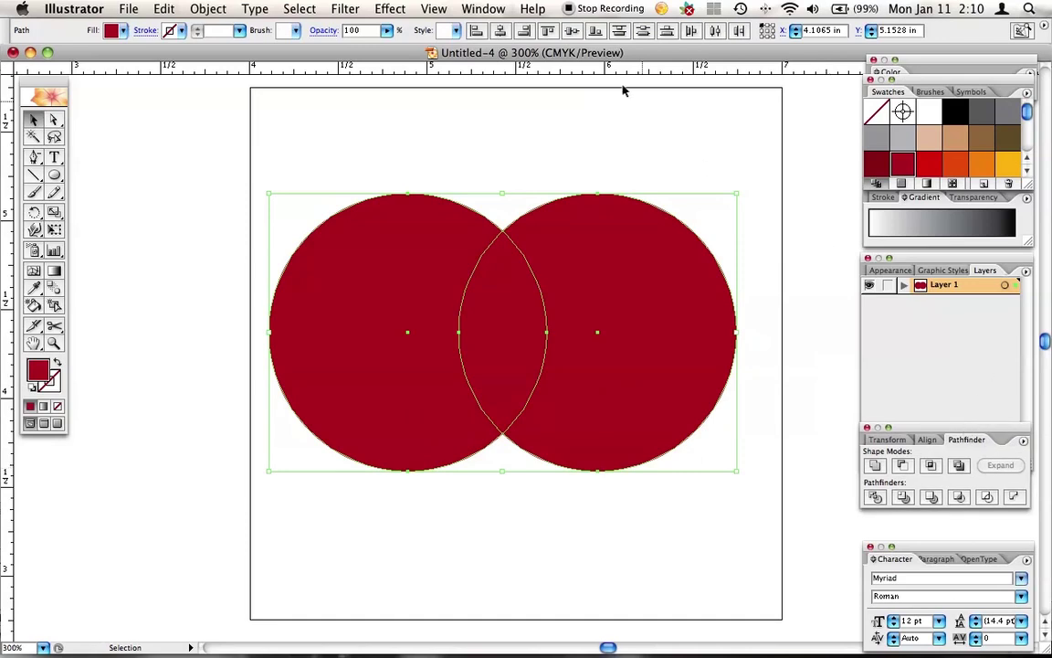
left_click(481, 8)
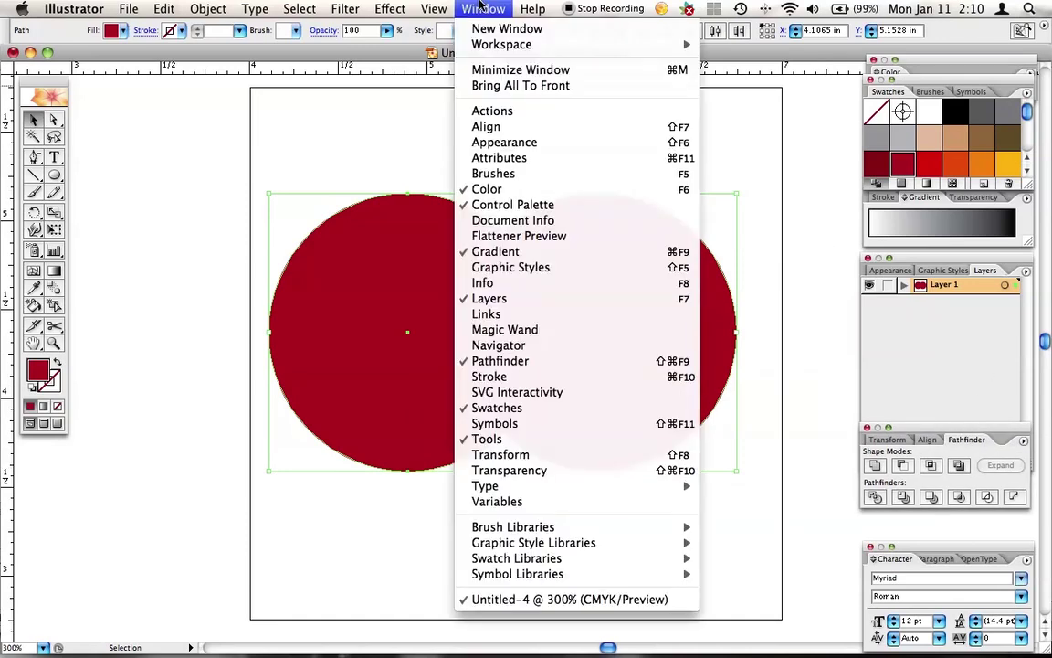
left_click(489, 361)
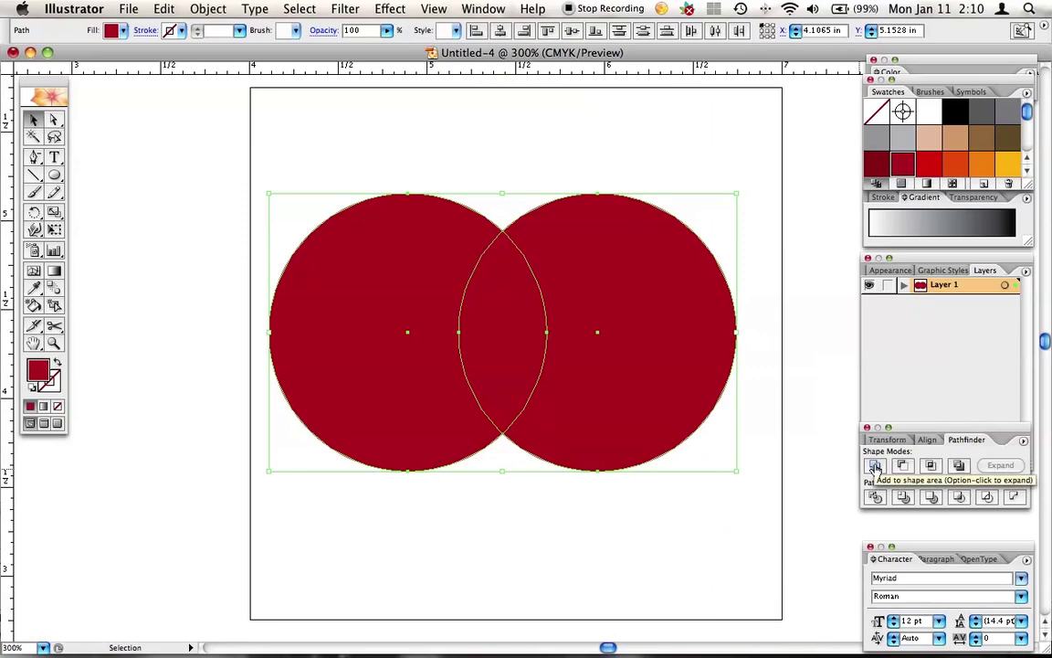
- Unite the circles with Add to shape area, expand to one path, and nudge it up
left_click(875, 466)
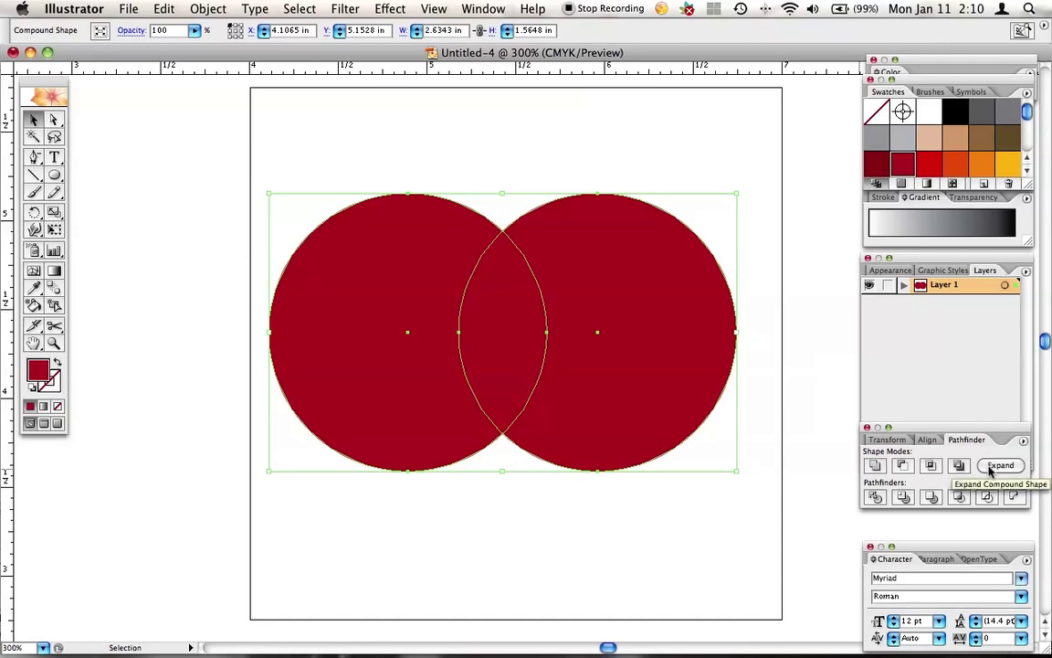
left_click(993, 467)
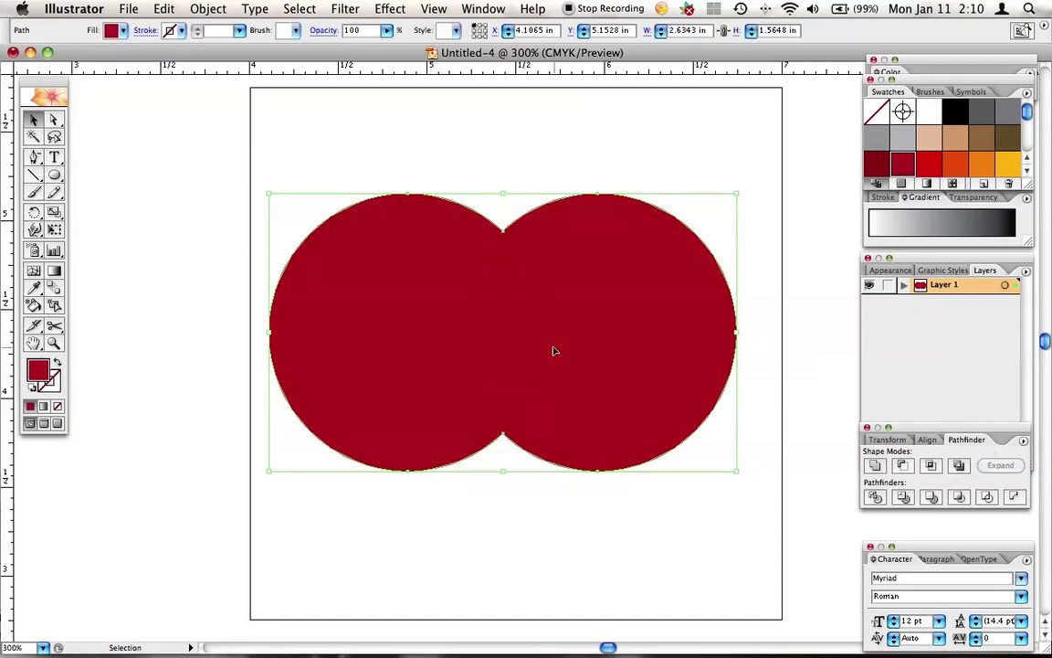
left_click_drag(538, 322, 538, 315)
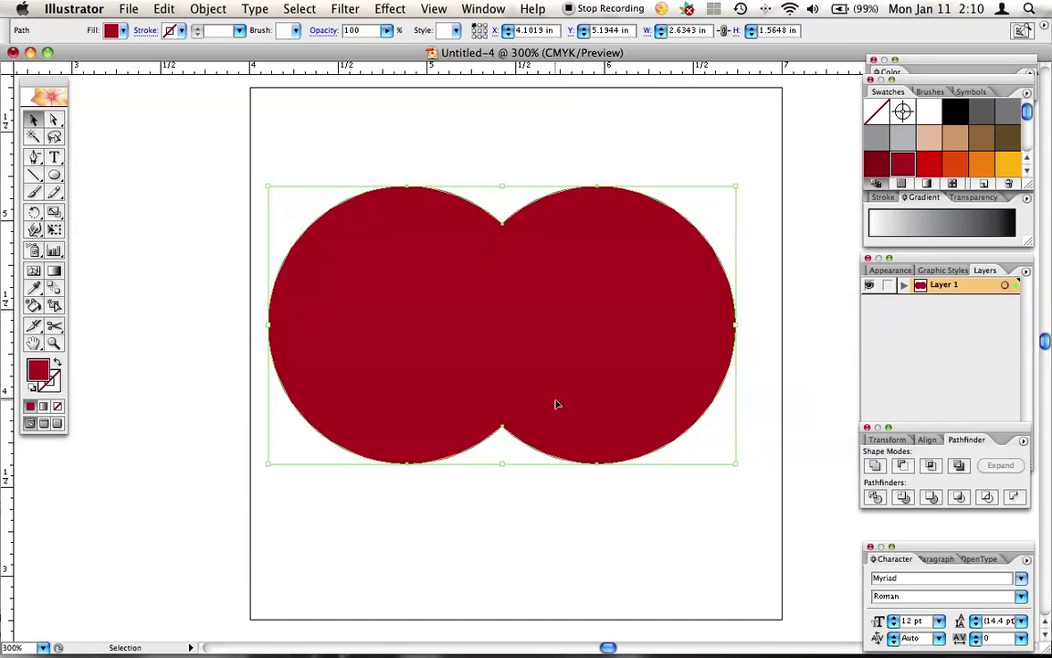
- Drag the lower junction anchor down with Direct Selection to form the heart's bottom tip
left_click(287, 181)
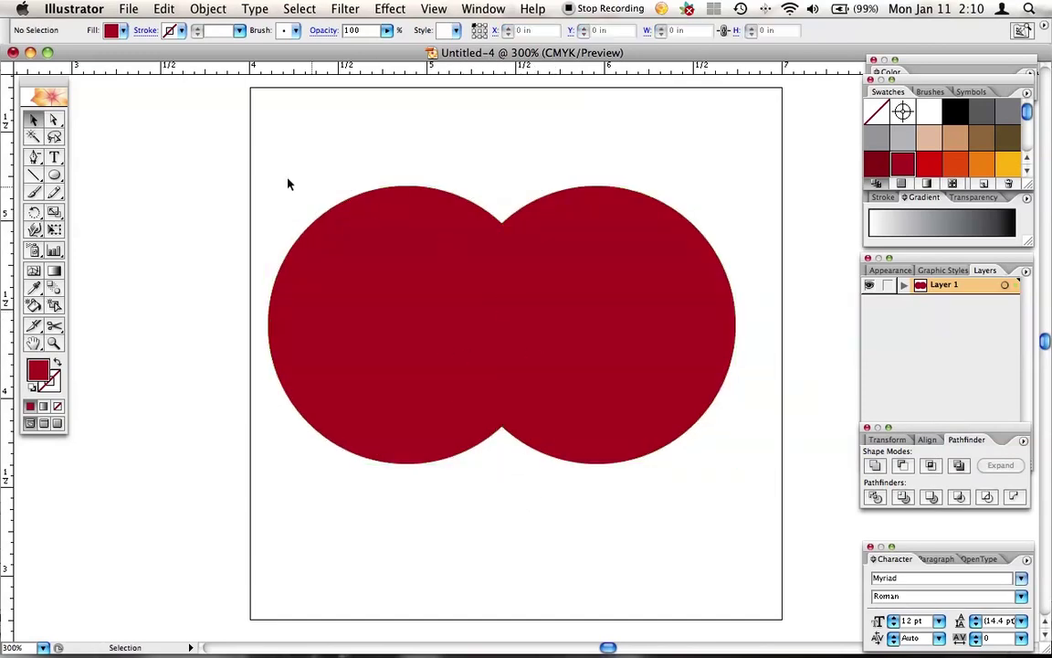
left_click(55, 120)
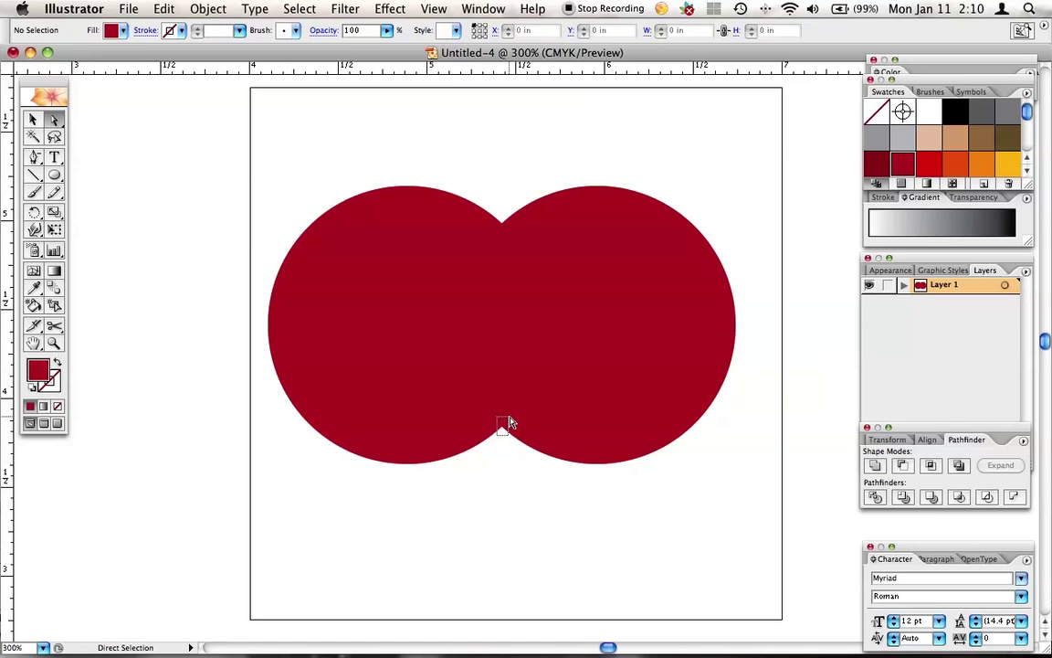
left_click_drag(509, 421, 498, 578)
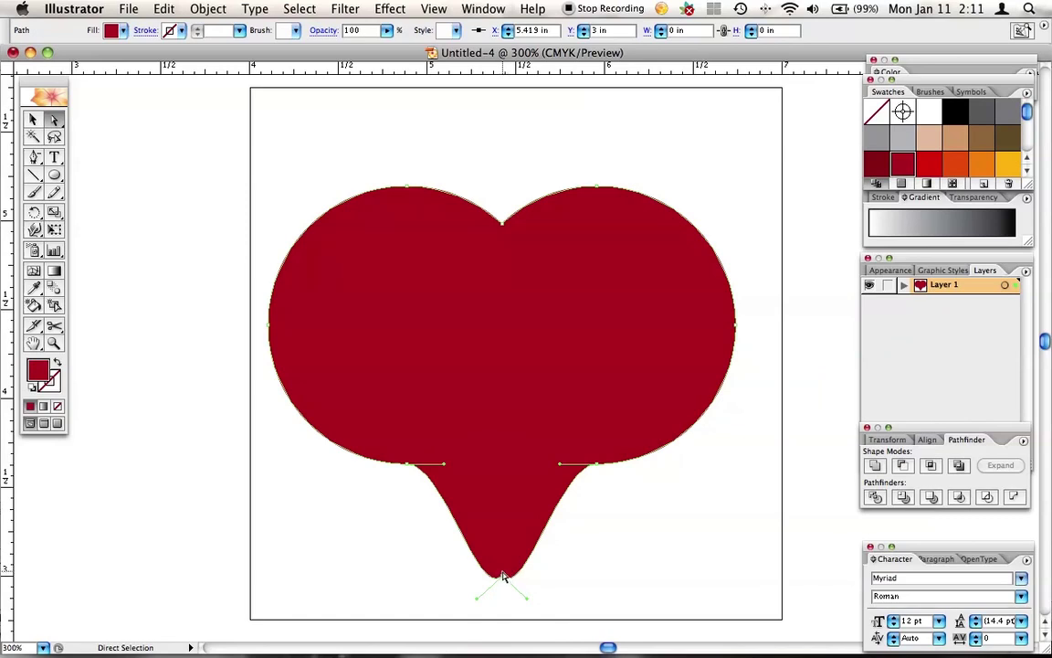
- Convert the heart's bottom anchor into a sharp corner point
key("super")
key("shift+c")
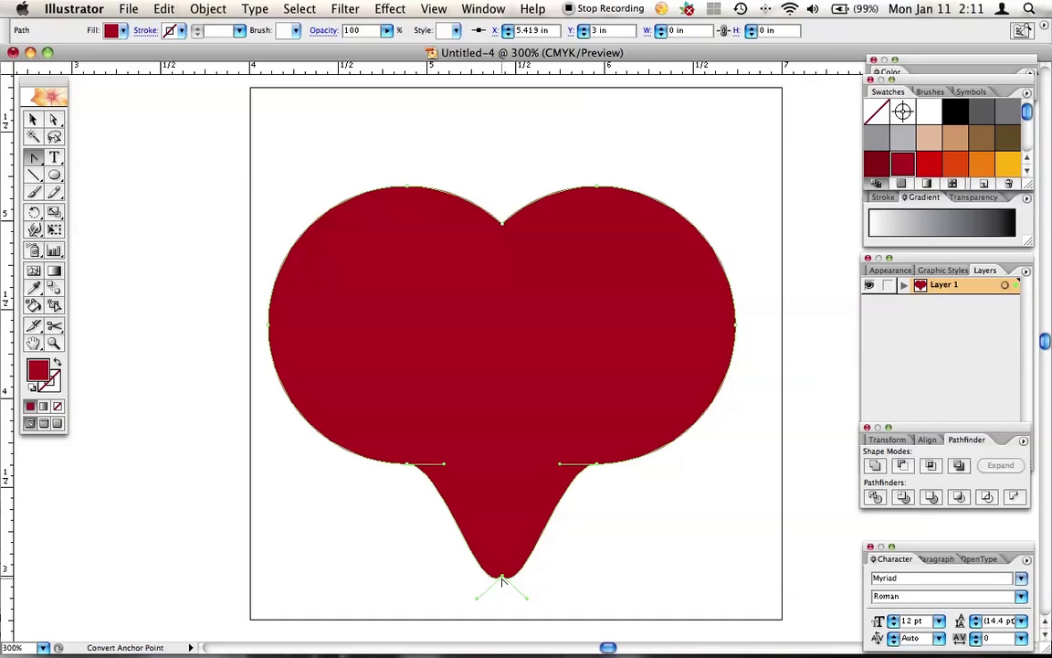
left_click(502, 578)
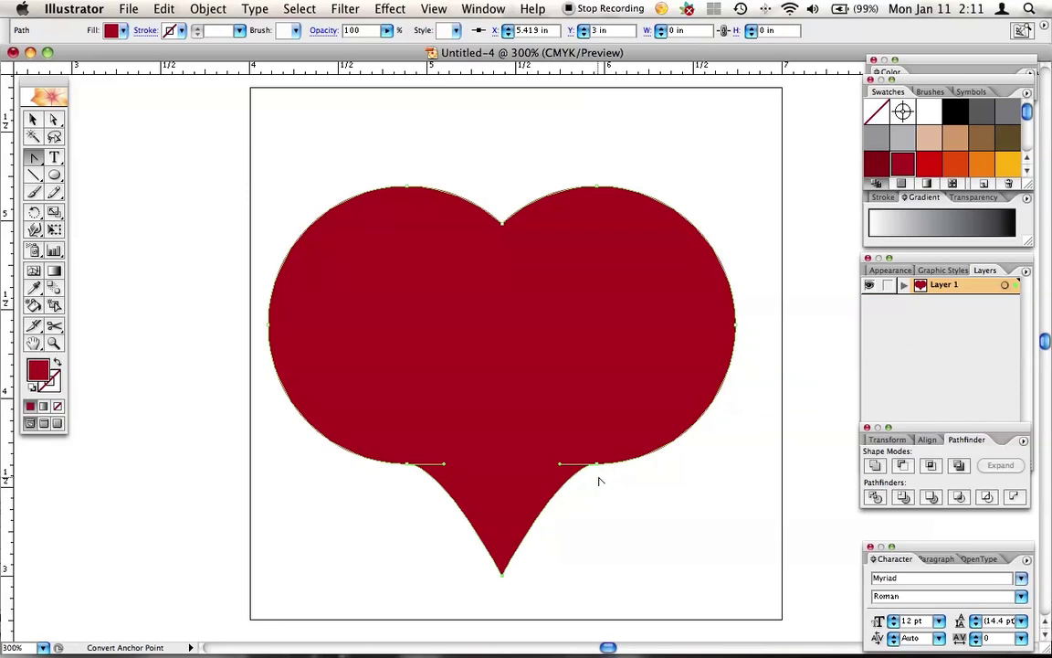
- Delete the right and left anchor points on the heart's lower edges
key("minus")
left_click(35, 159)
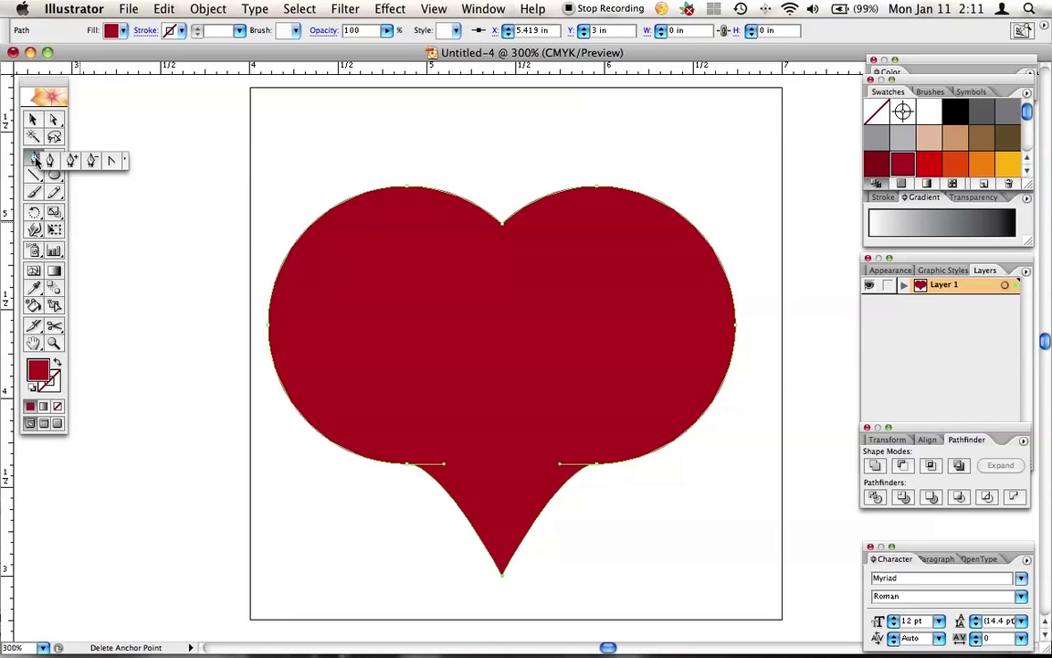
left_click(92, 163)
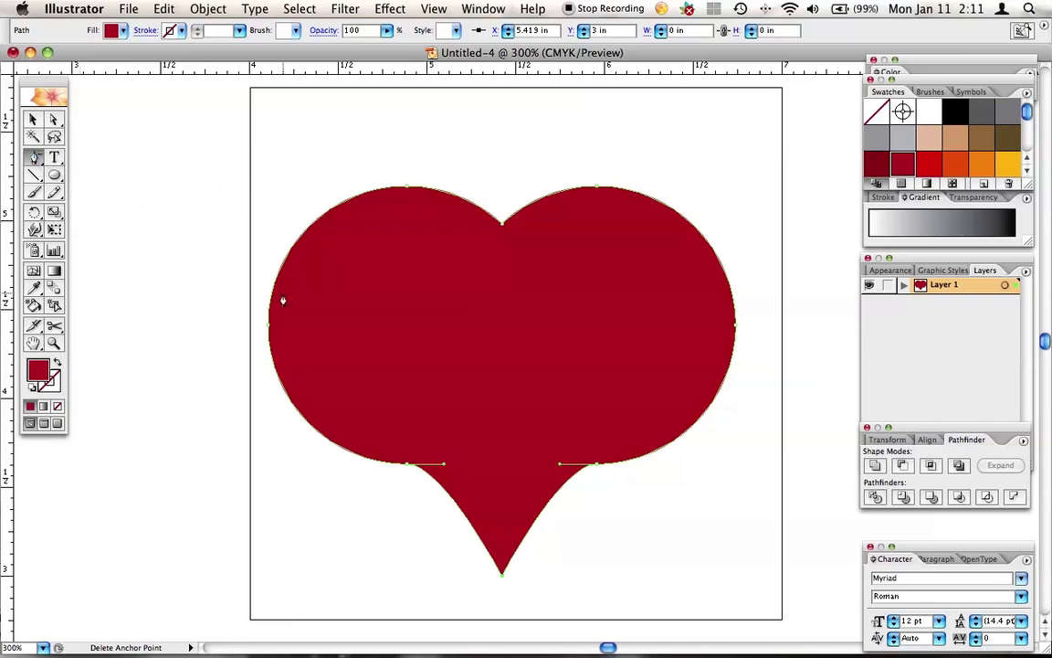
left_click(596, 469)
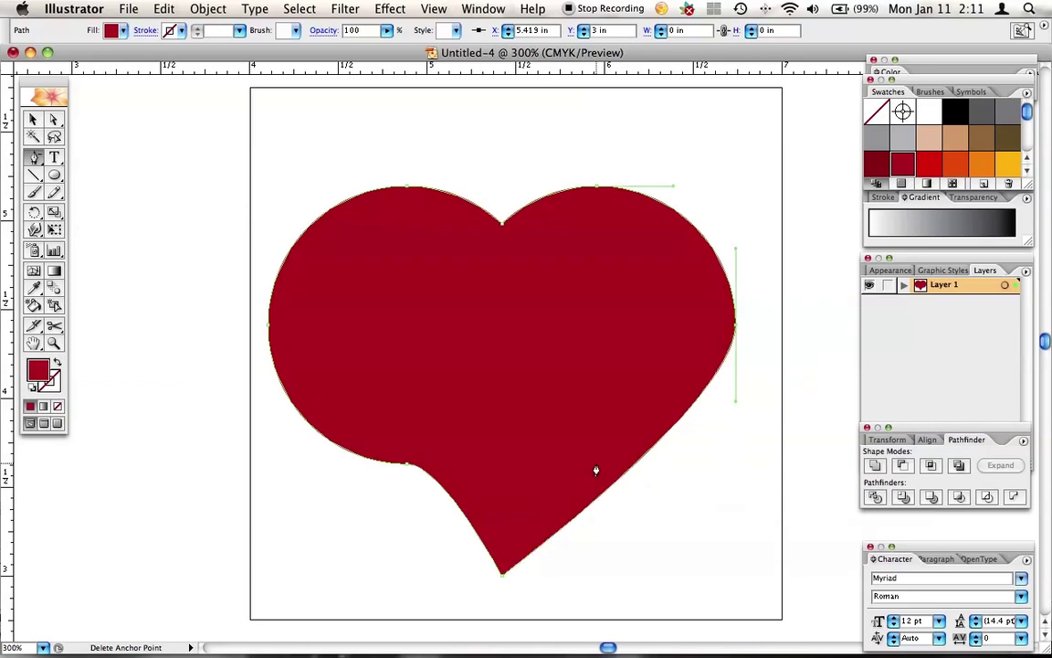
left_click(406, 469)
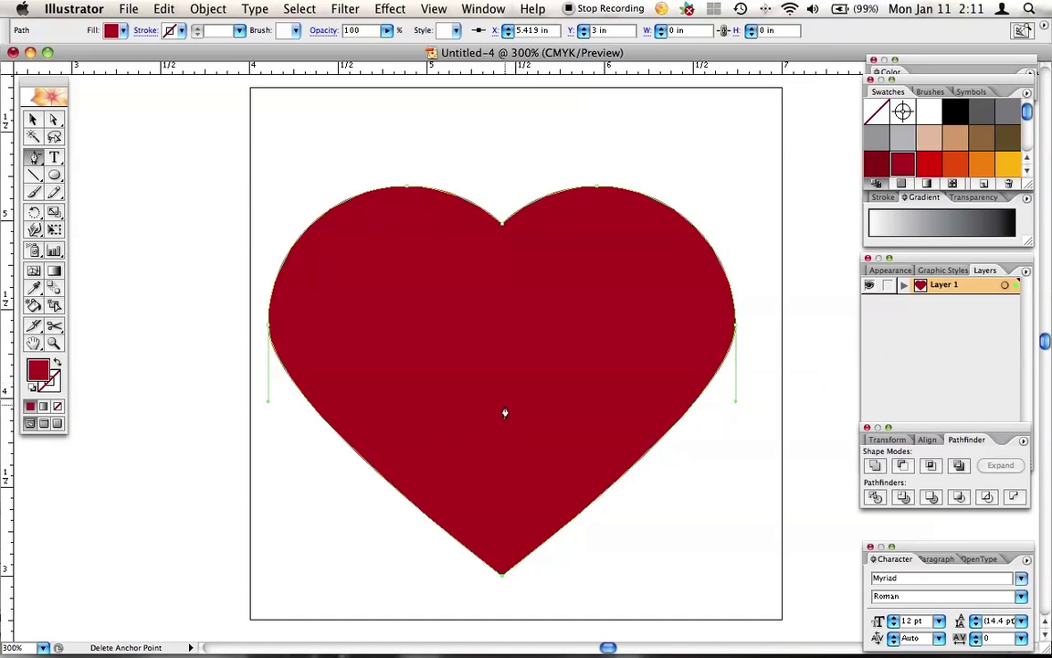
- Move the heart higher, show guides, and add a horizontal guide across it
key("v")
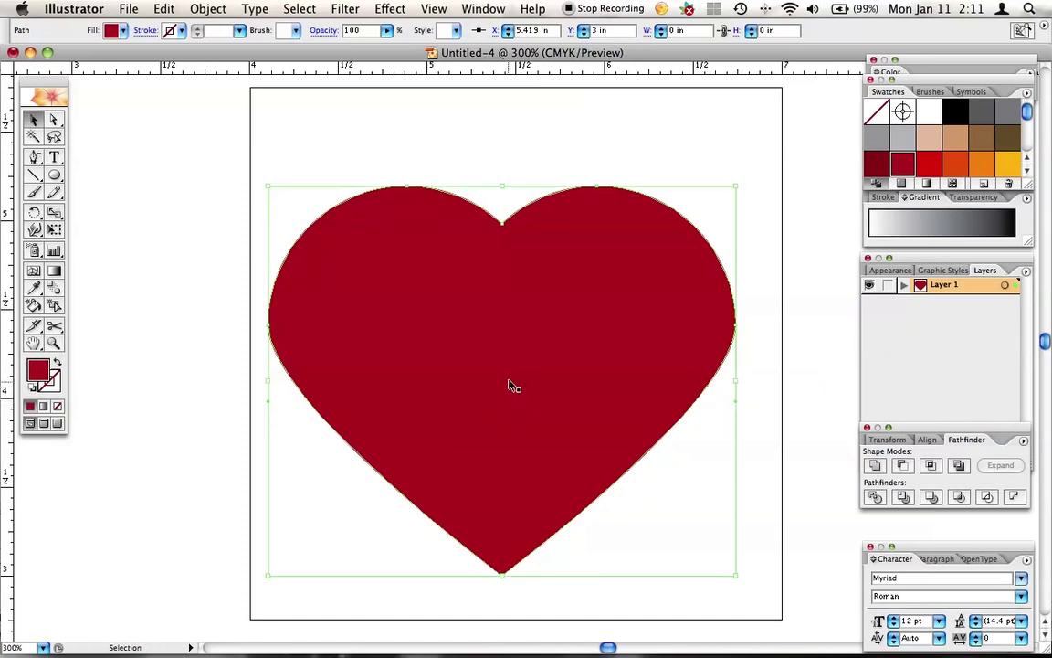
left_click_drag(519, 367, 535, 327)
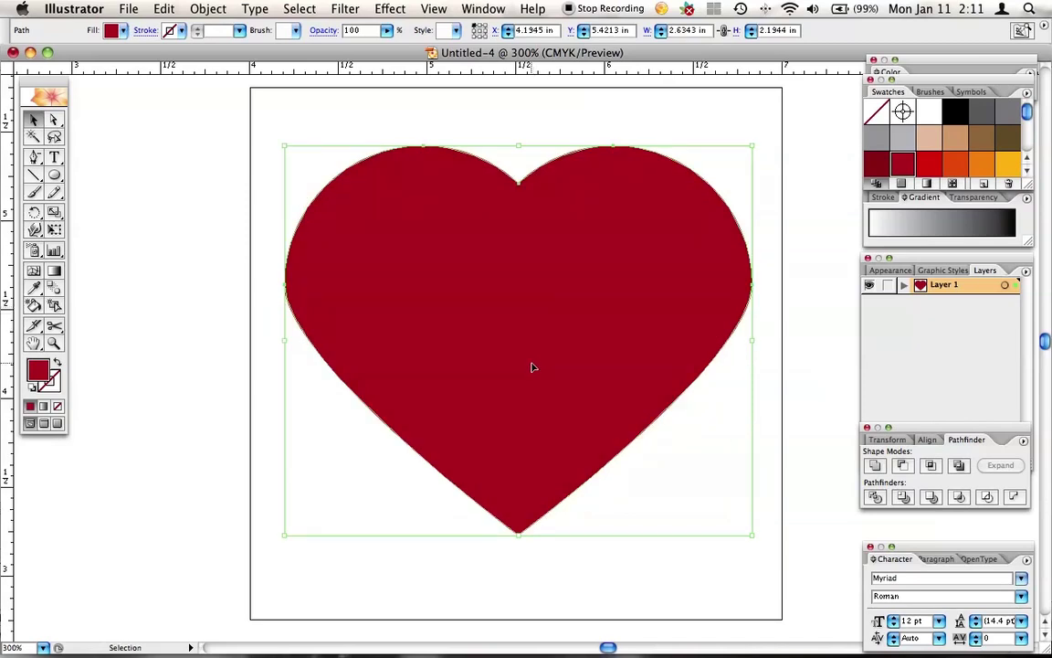
left_click(660, 481)
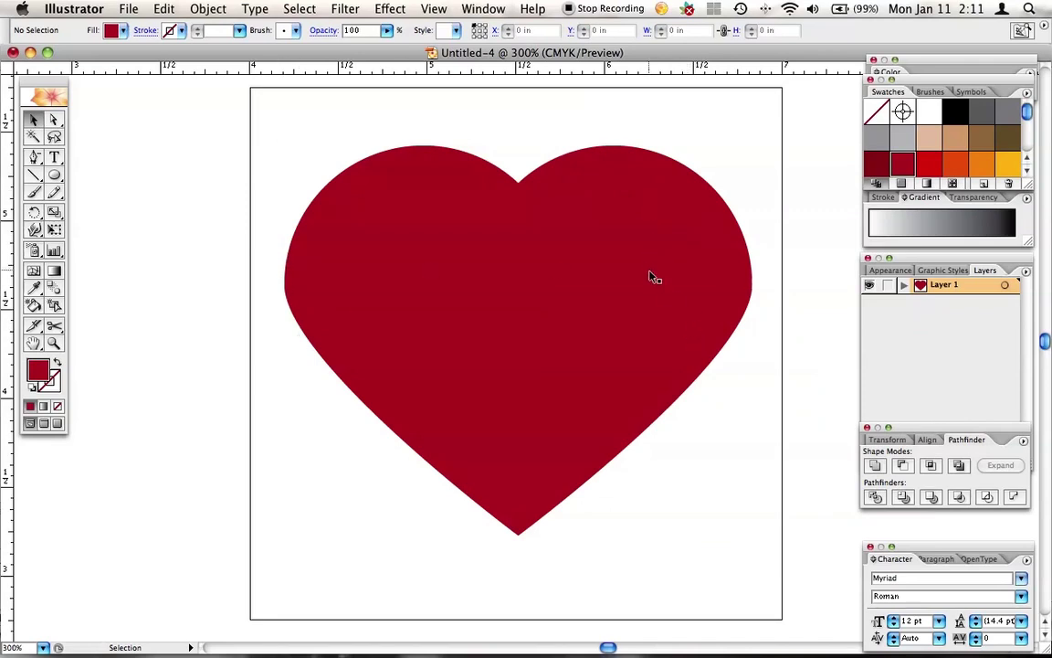
key("super+semicolon")
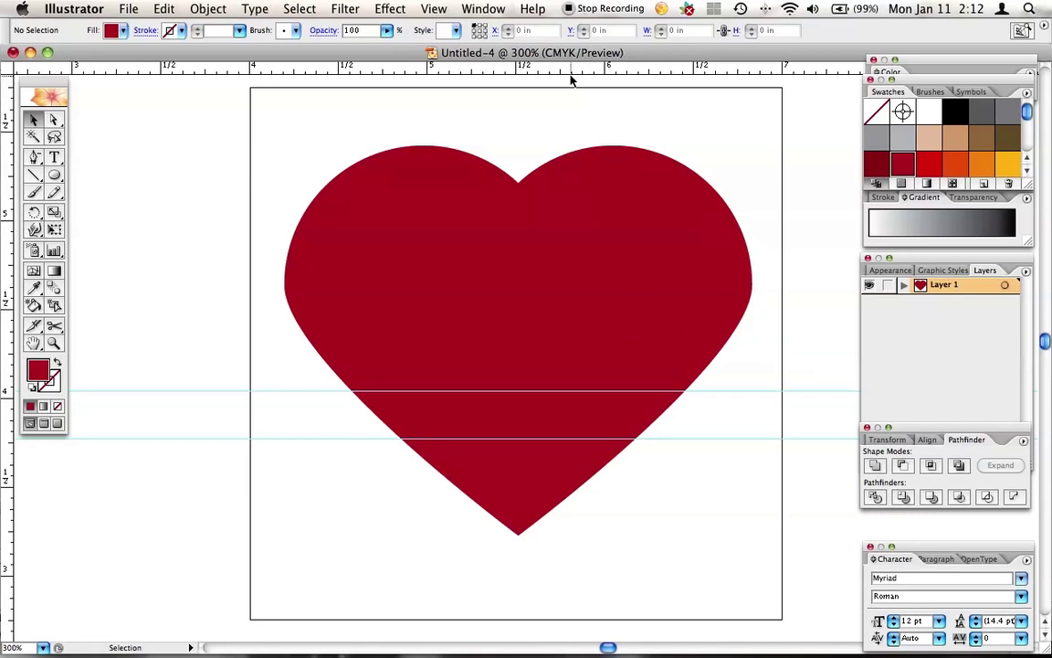
left_click_drag(568, 64, 576, 395)
- Drag the right and left side anchors' handles down to bow out the lower curves
left_click(54, 119)
left_click_drag(769, 268, 754, 301)
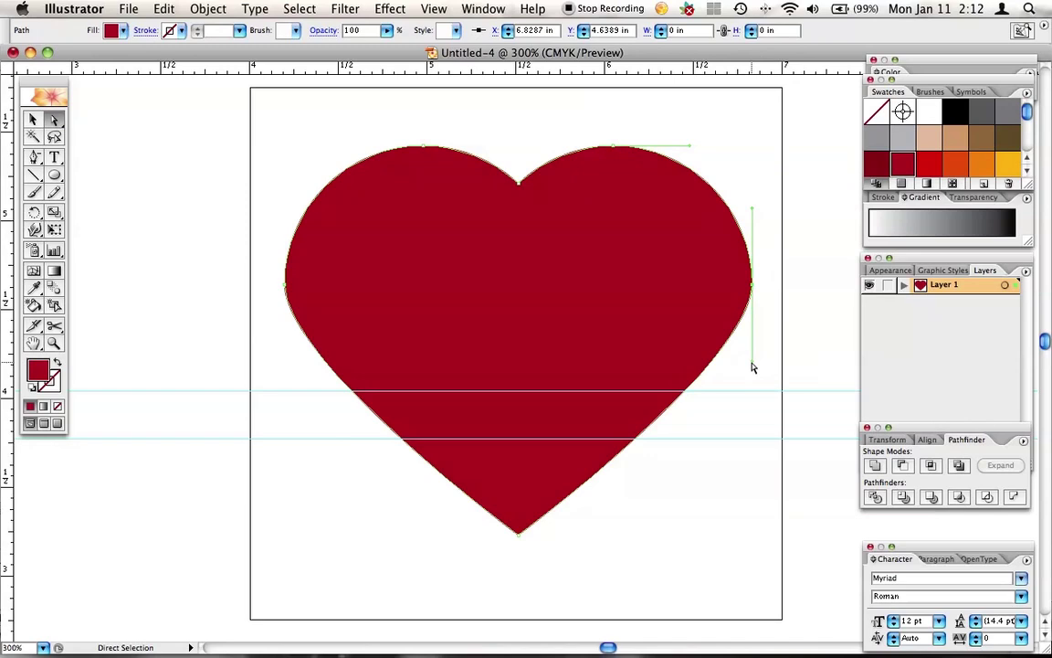
left_click_drag(754, 367, 754, 396)
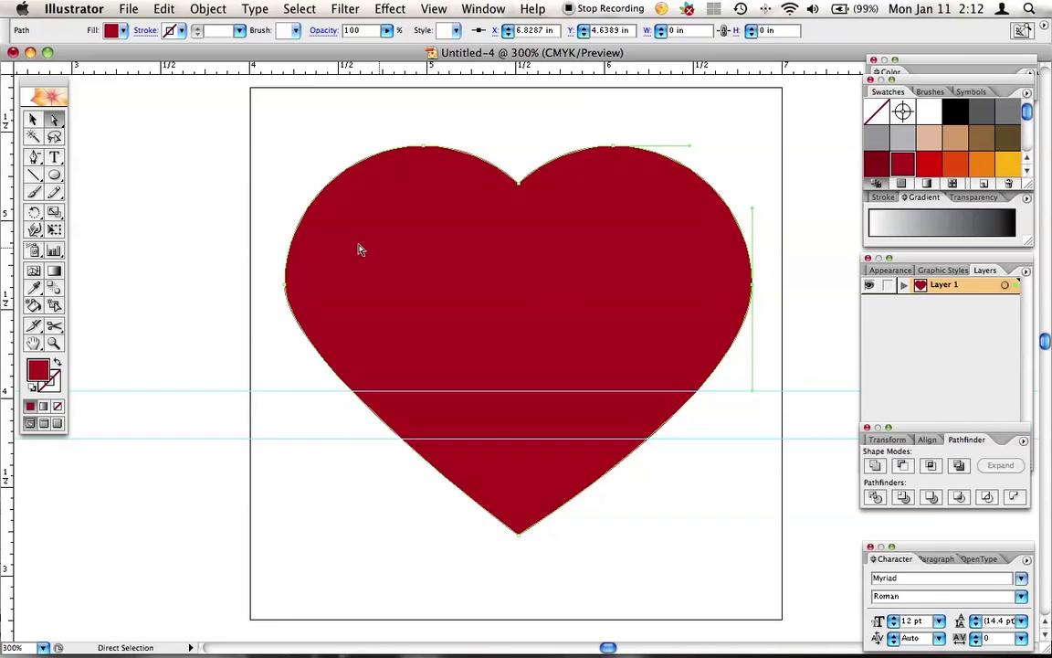
left_click(290, 318)
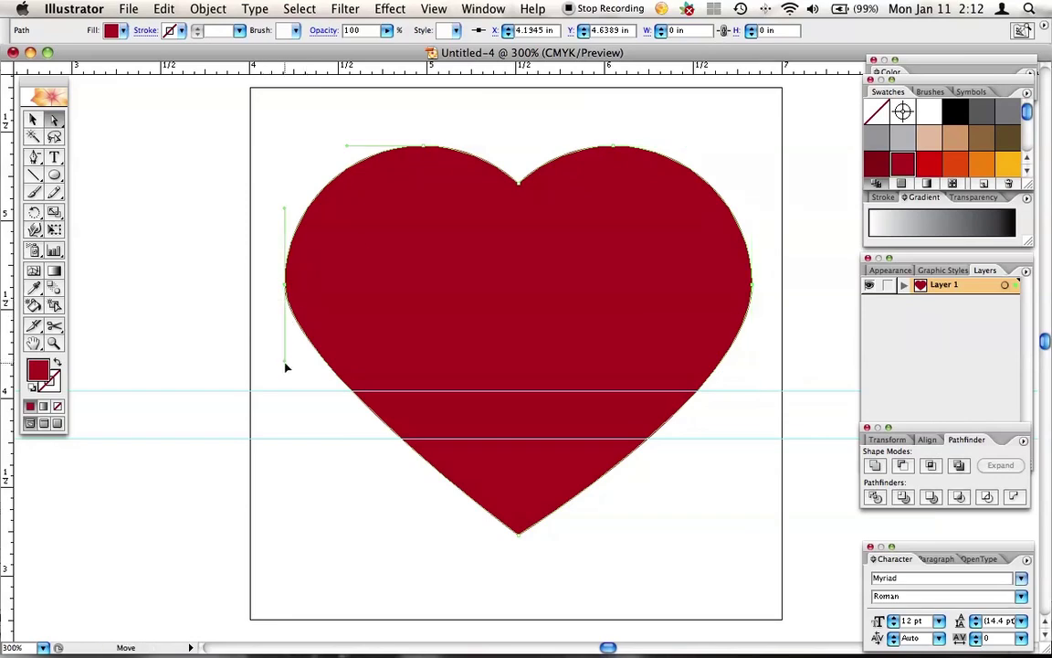
left_click_drag(286, 367, 286, 397)
left_click(272, 313)
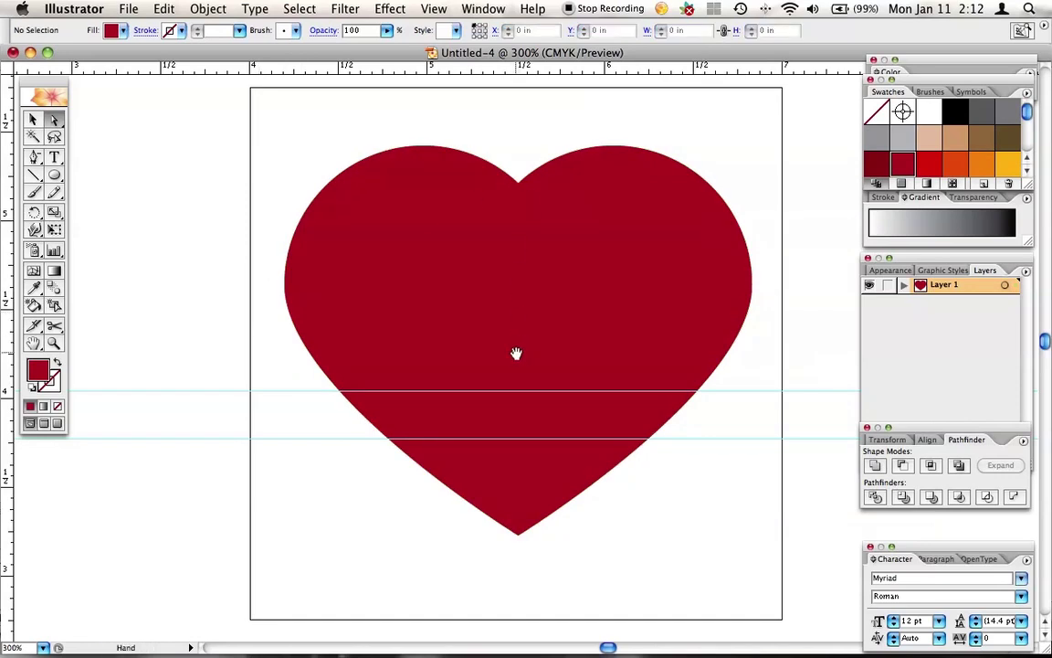
left_click_drag(516, 354, 518, 308)
- Hide the guides and pull the heart's bottom anchor much lower for a taller heart
key("super+semicolon")
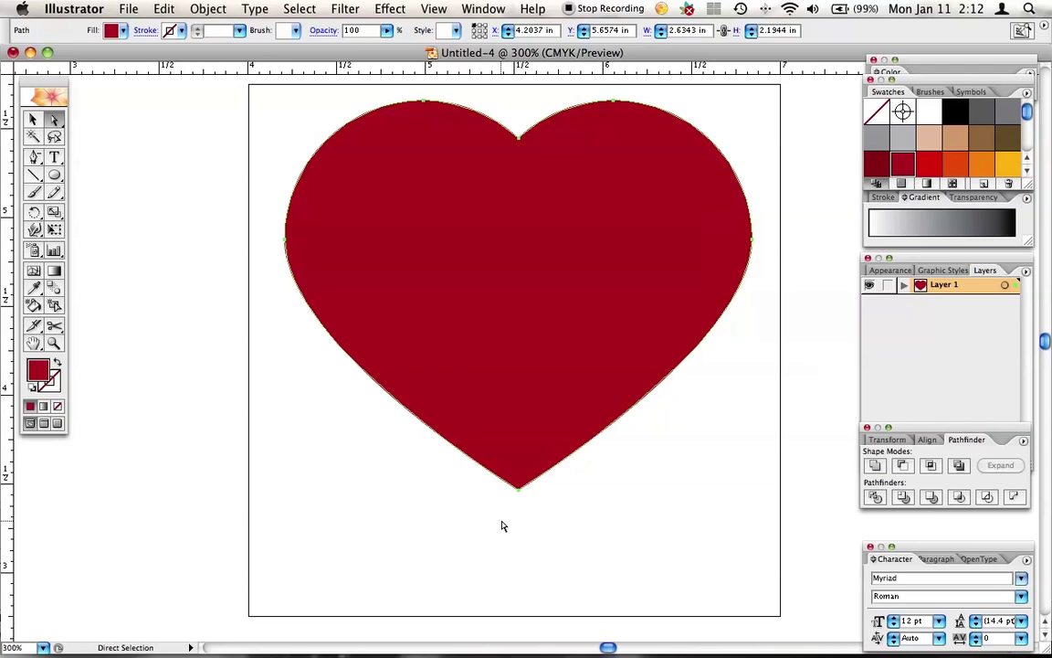
left_click_drag(504, 501, 520, 610)
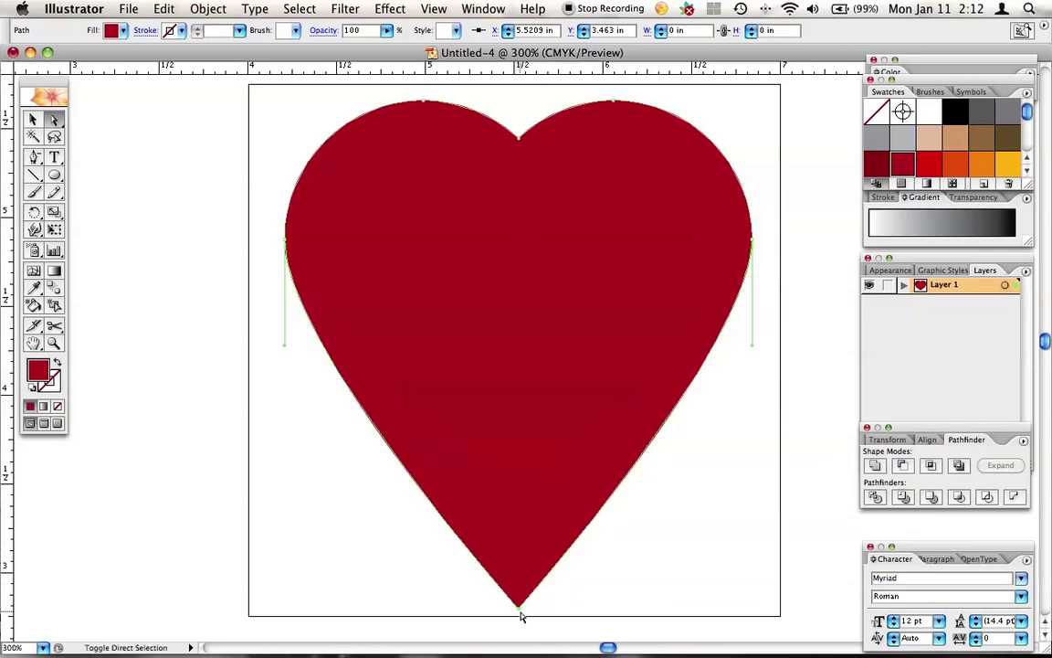
left_click(642, 528)
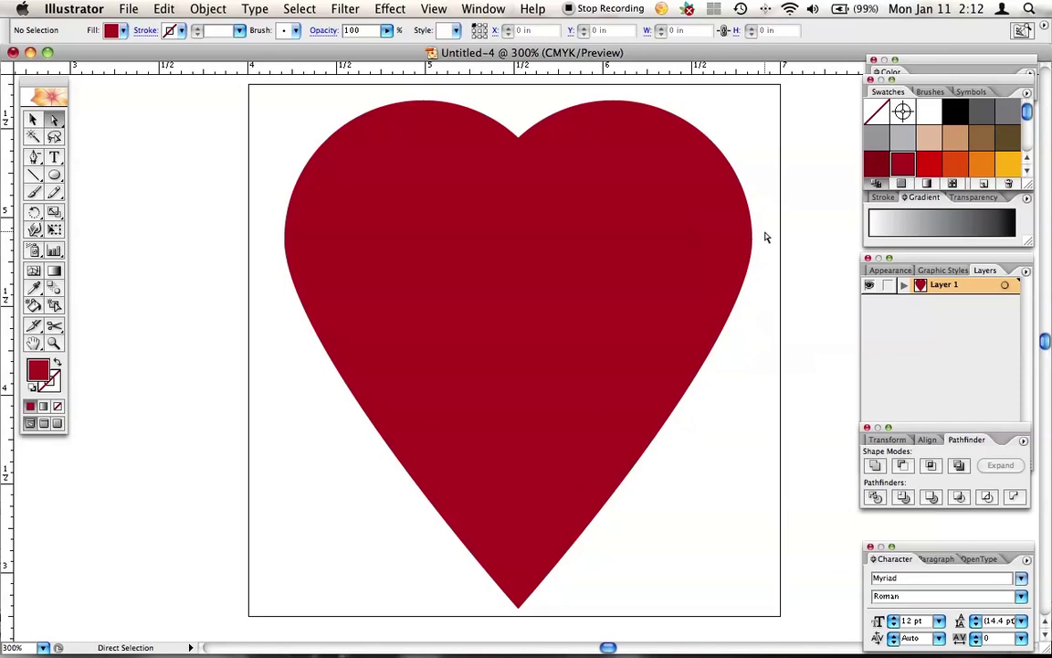
- Reshape the heart's right side curve, bulge the right lobe, and adjust its top
left_click_drag(766, 227, 708, 285)
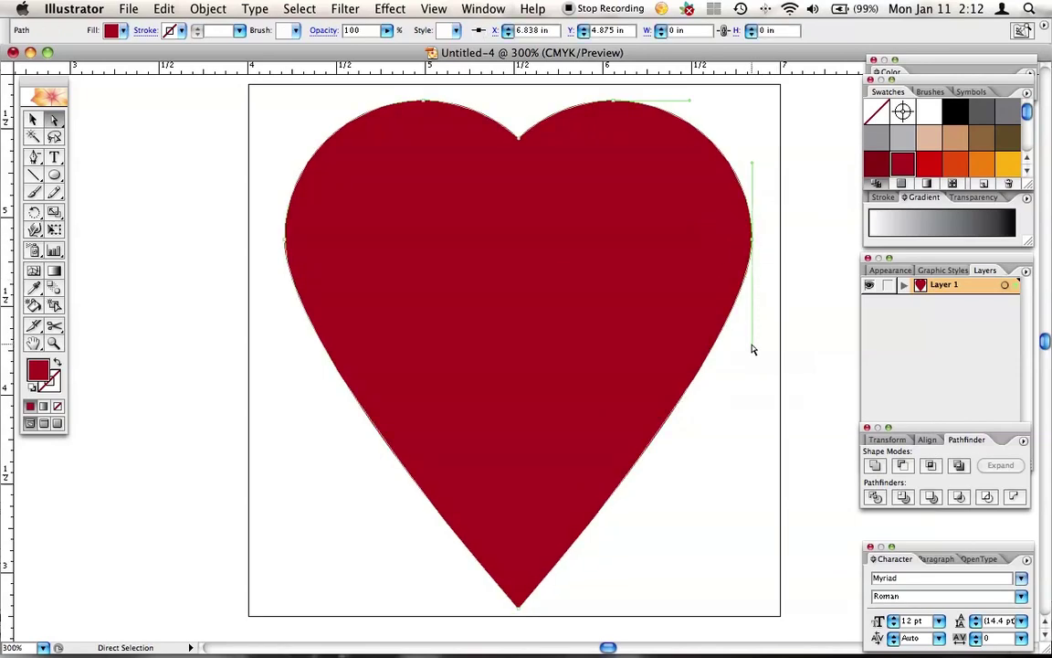
left_click_drag(754, 353, 518, 360)
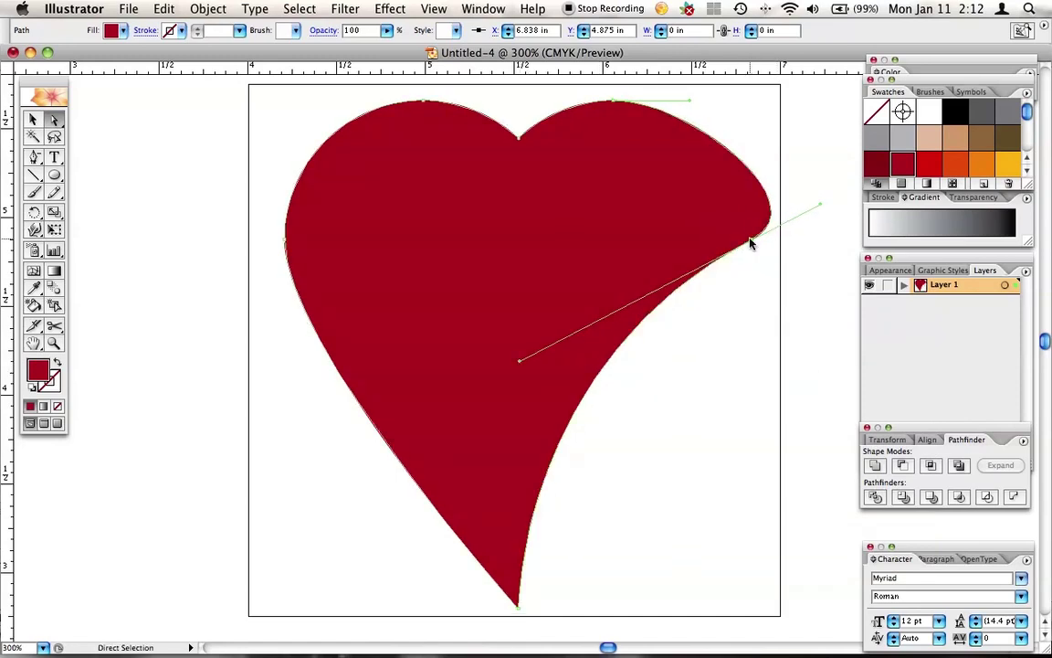
left_click_drag(751, 243, 727, 295)
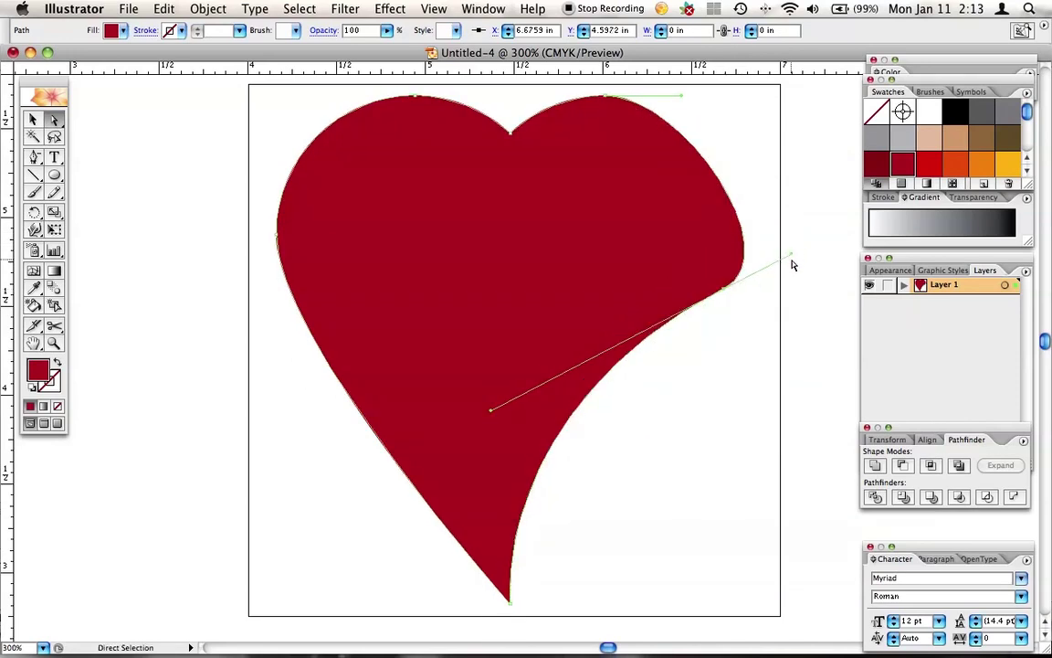
left_click_drag(791, 256, 815, 222)
left_click_drag(683, 96, 712, 84)
left_click(748, 135)
- Reshape the left lobe's curve and pull its left anchor up and outward
key("space")
left_click_drag(543, 341, 569, 306)
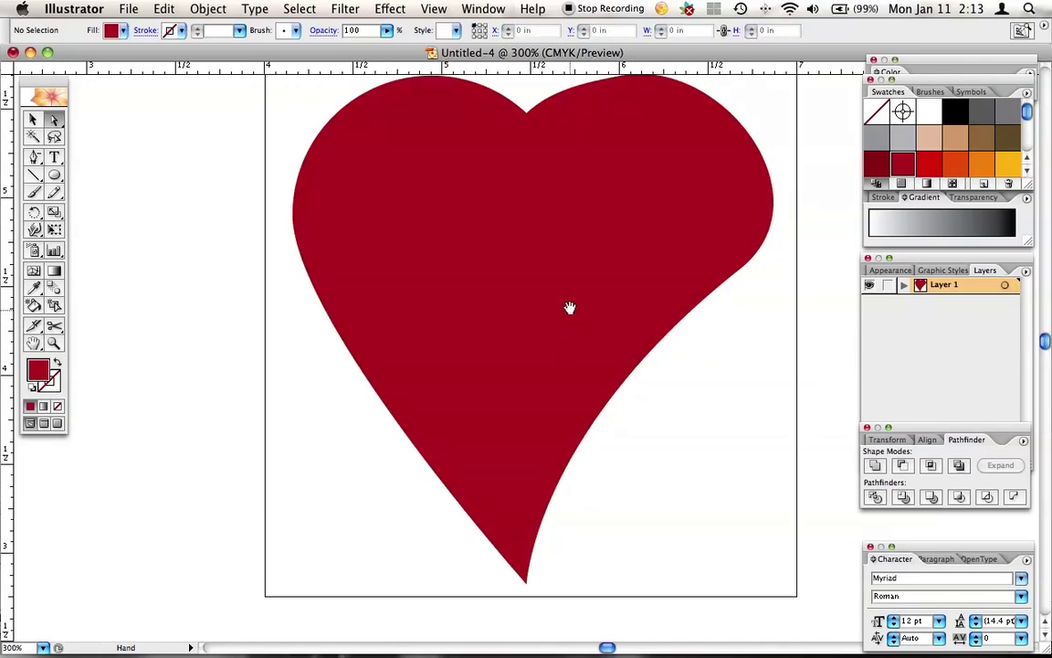
left_click(322, 331)
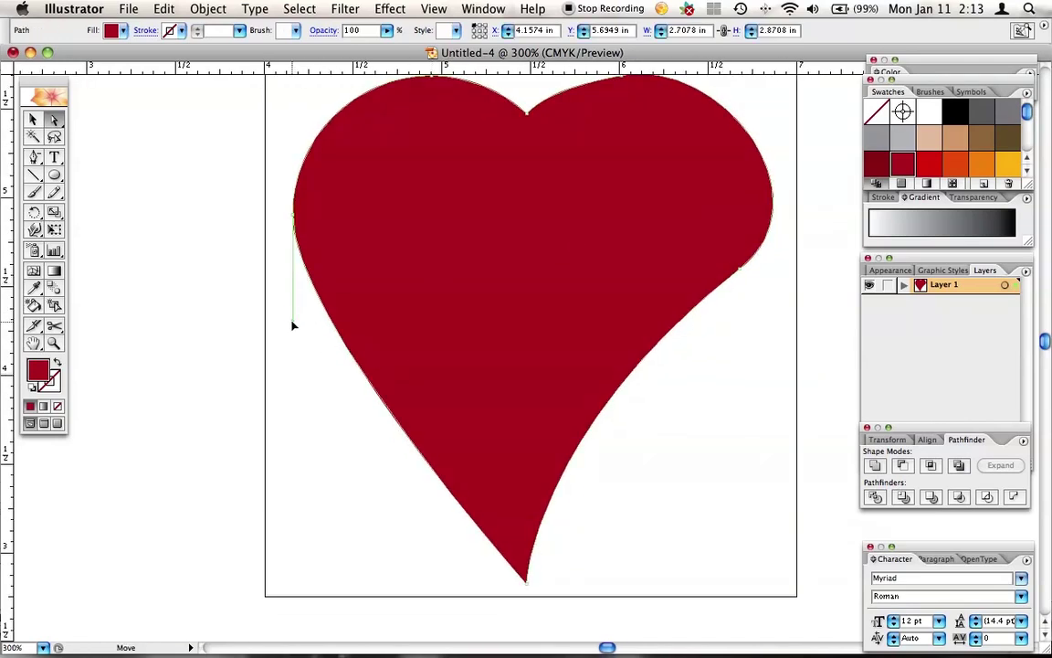
left_click_drag(295, 323, 358, 368)
left_click_drag(289, 209, 223, 167)
left_click(332, 357)
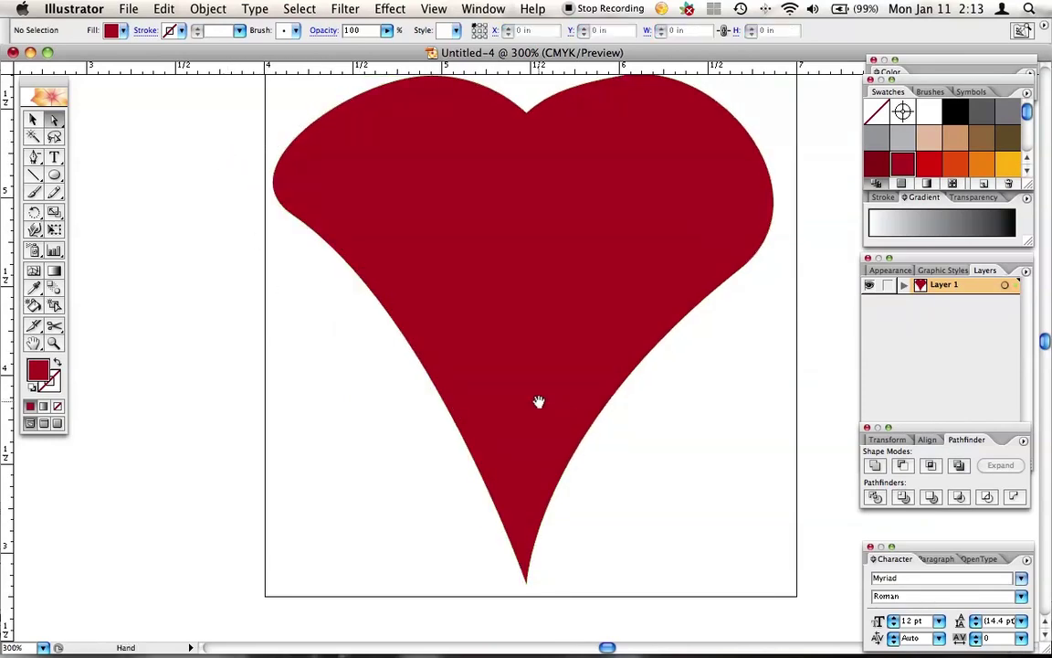
scroll(539, 402, "up", 1)
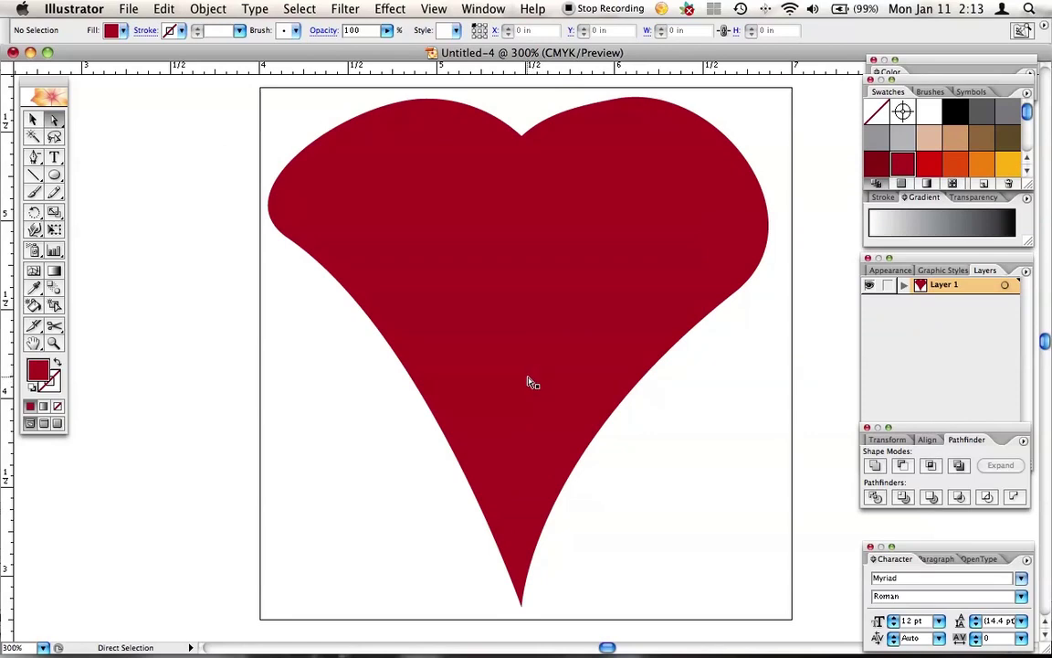
- Undo the lopsided edits with Undo Move and Cmd+Z, then nudge the heart slightly up
left_click(163, 8)
left_click(192, 28)
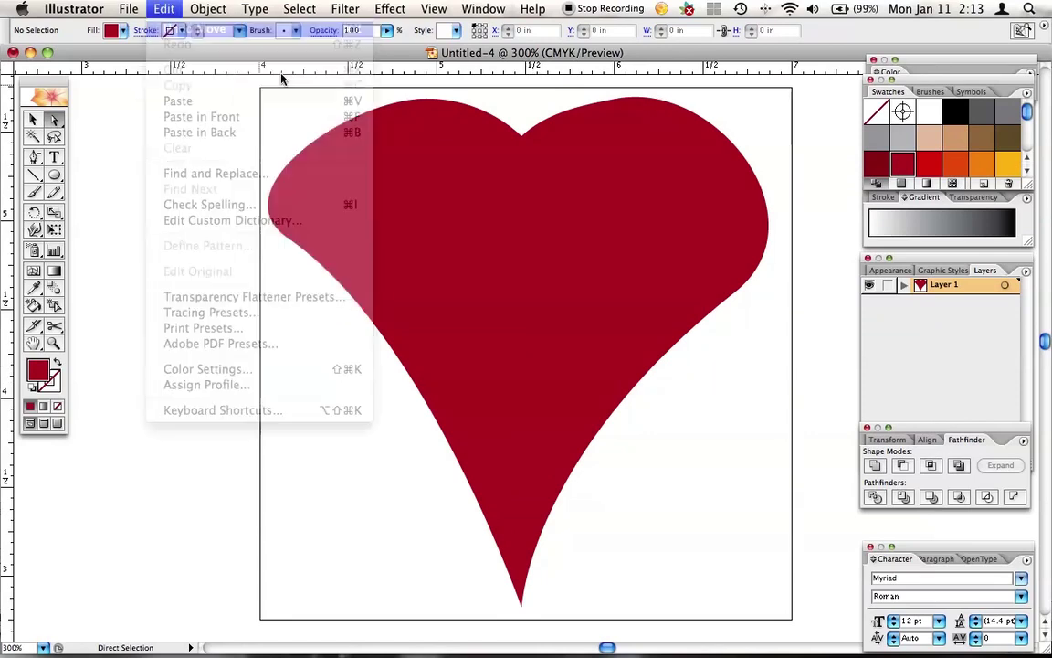
key("super+z")
key("super+z")
key("super+z")
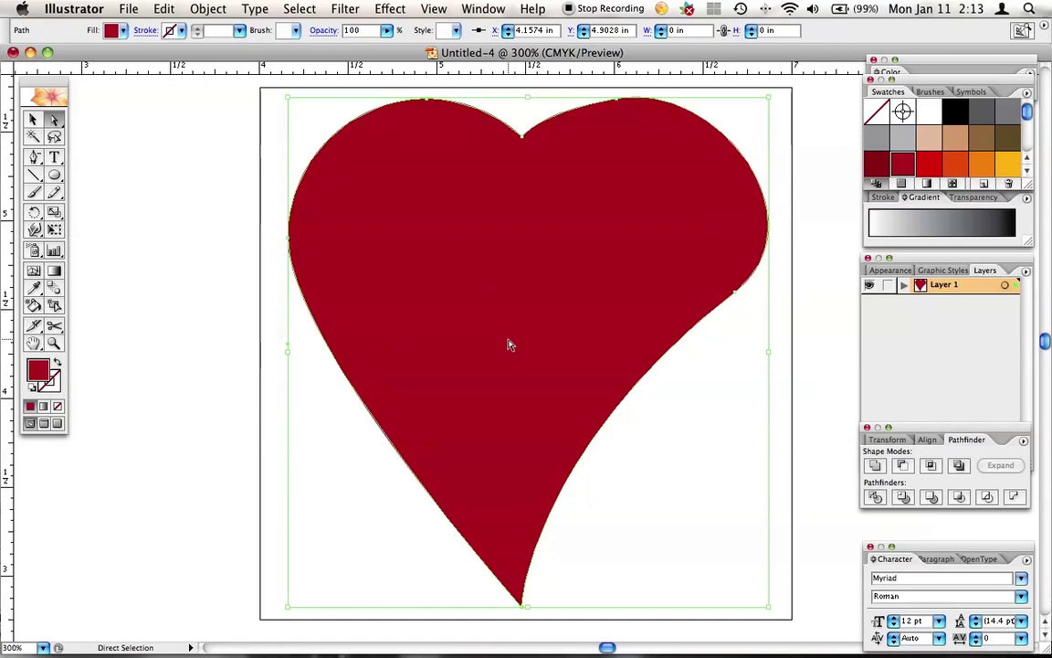
key("super+z")
key("super+z")
key("super+z")
key("super+z")
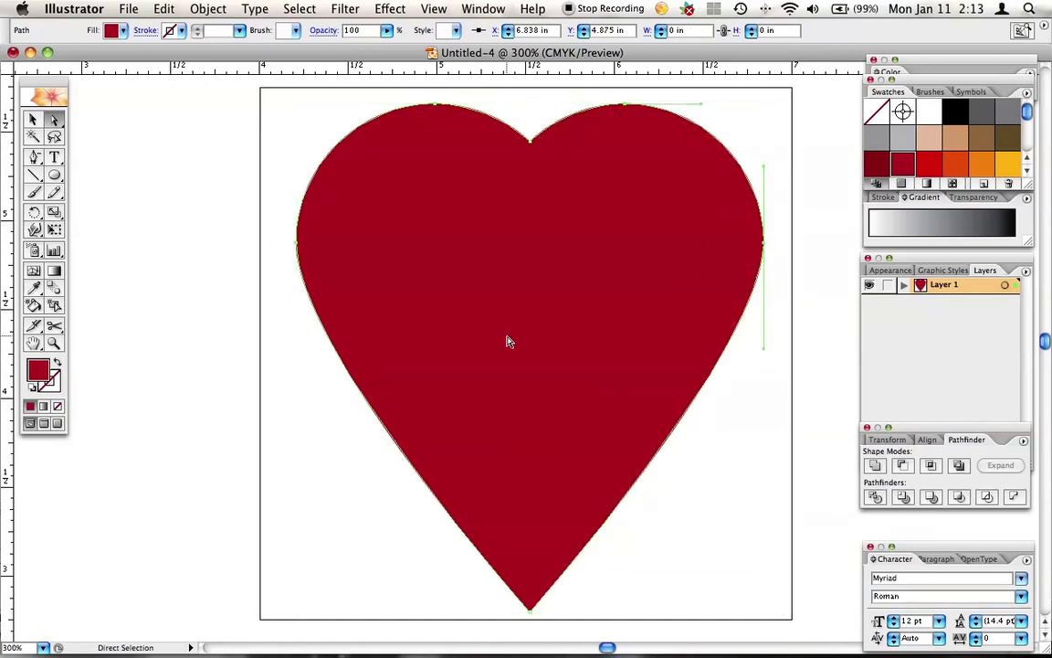
left_click(723, 489)
scroll(533, 329, "down", 1)
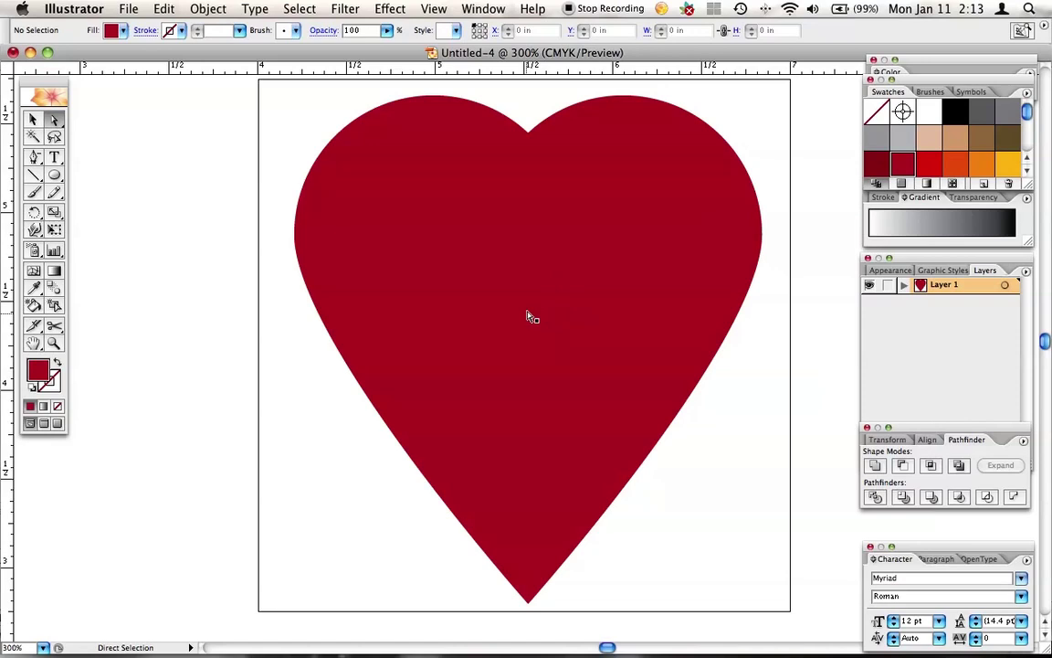
left_click_drag(510, 367, 526, 338)
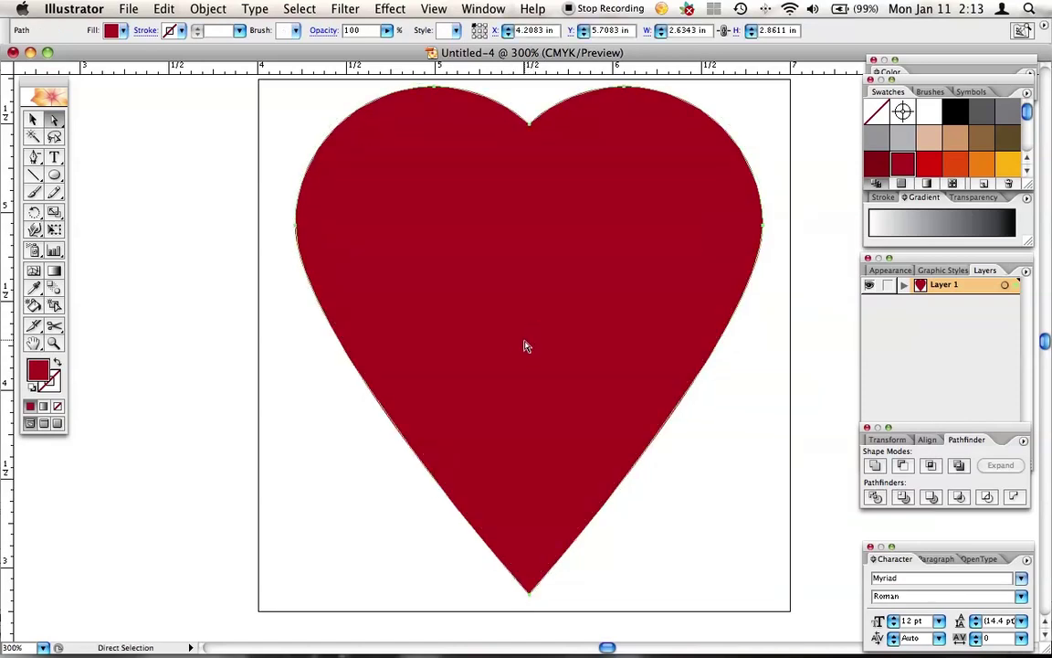